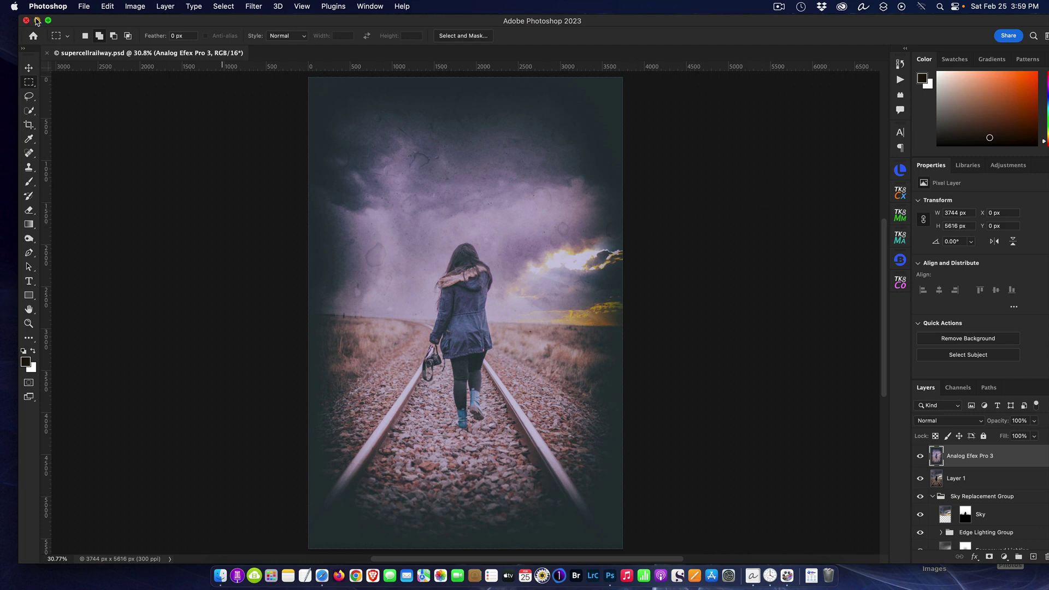
Switch to the desktop and view LHE-0054.JPG from the ORGINAL_IMAGES folder in Preview, closing the image and folder windows when done
left_click(37, 21)
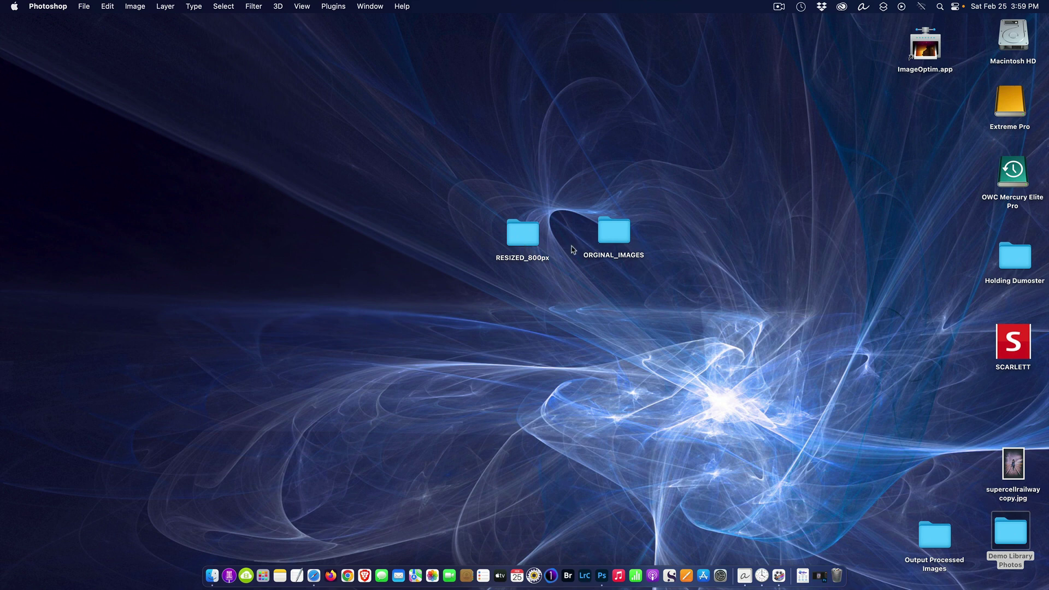
left_click(621, 225)
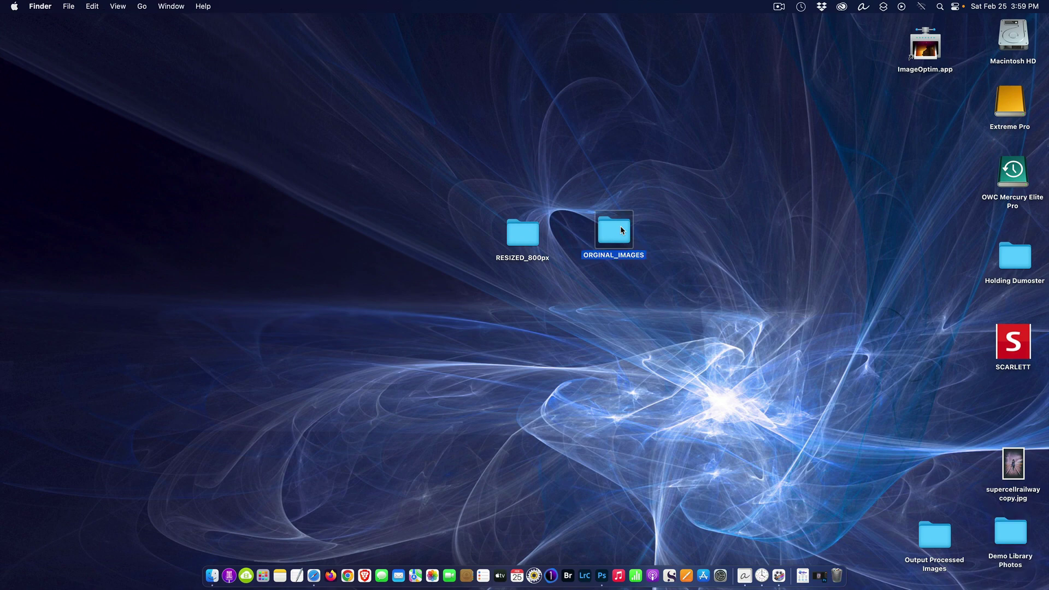
double_click(620, 225)
left_click_drag(359, 109, 555, 91)
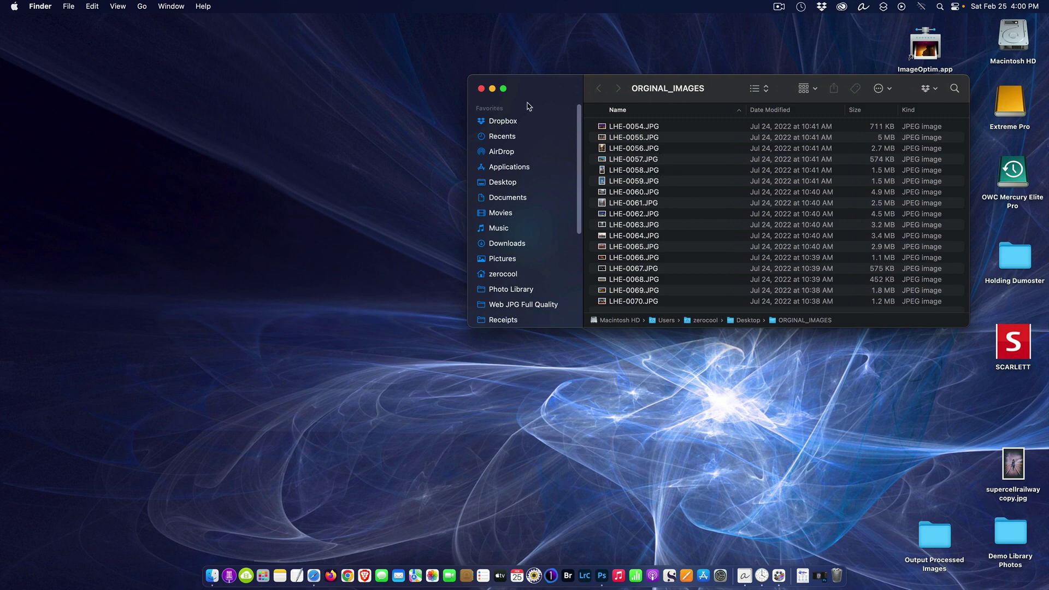
double_click(635, 127)
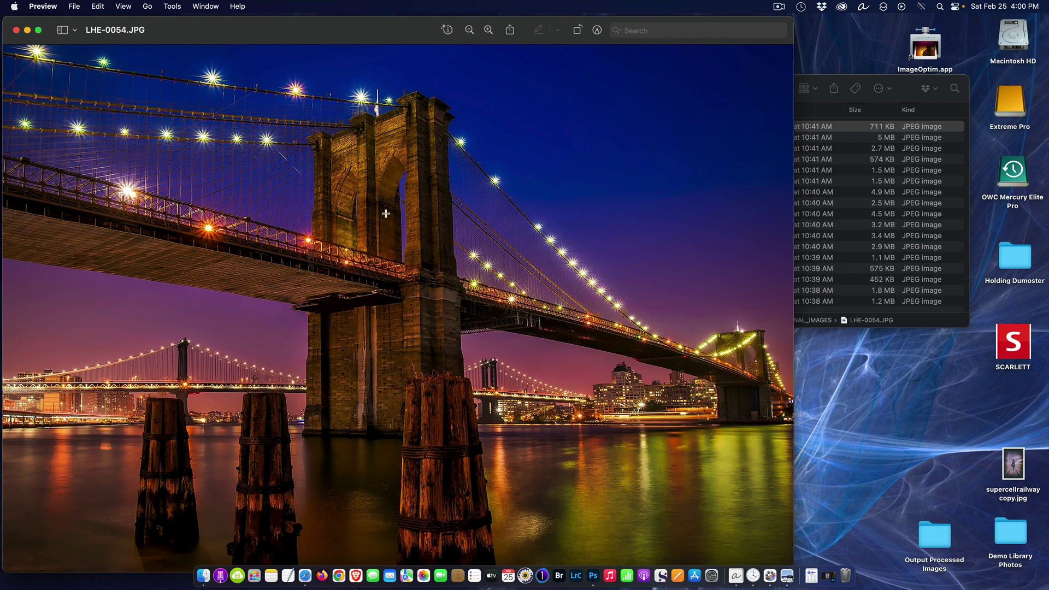
left_click(17, 31)
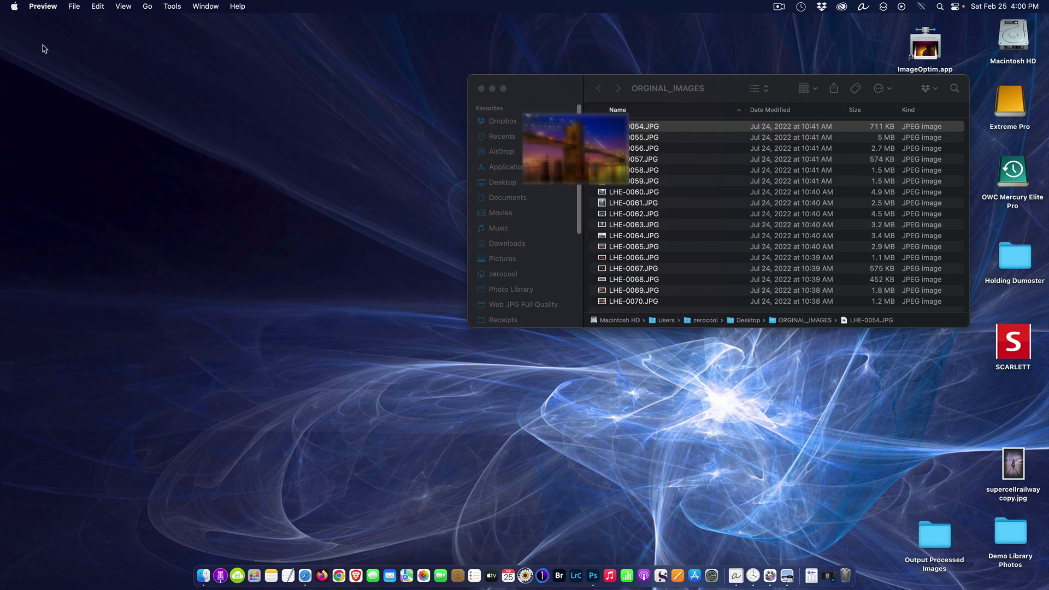
left_click(480, 89)
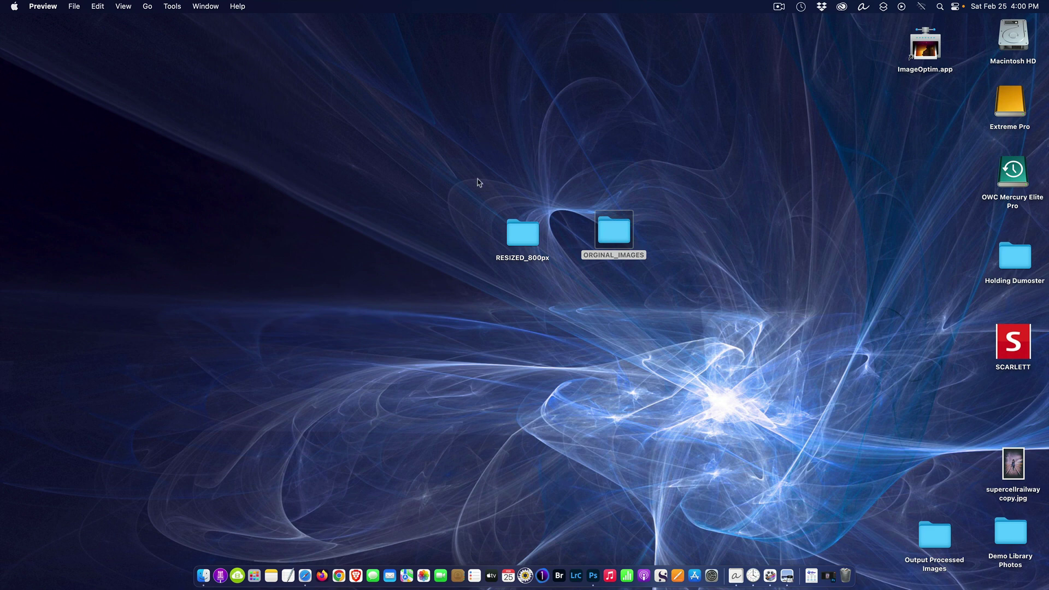
Check the contents of the RESIZED_800px folder on the desktop and close its window
left_click(523, 235)
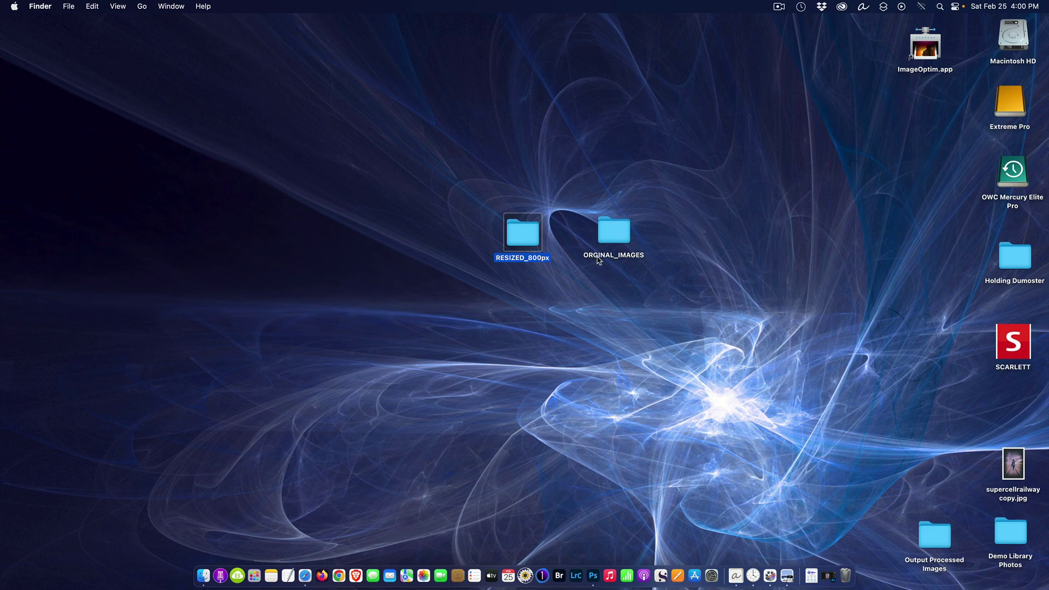
double_click(527, 231)
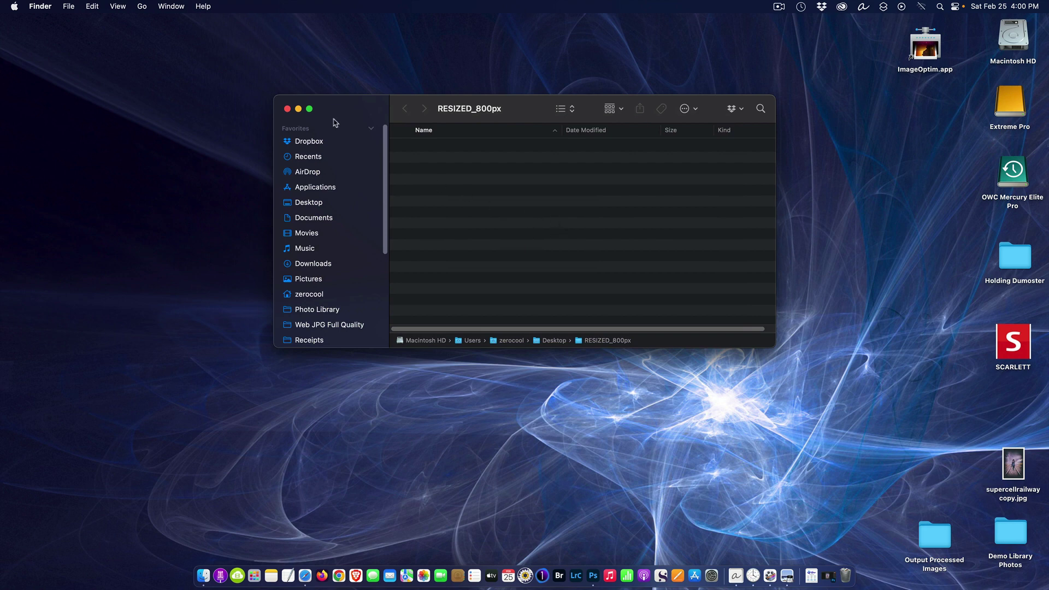
left_click(288, 109)
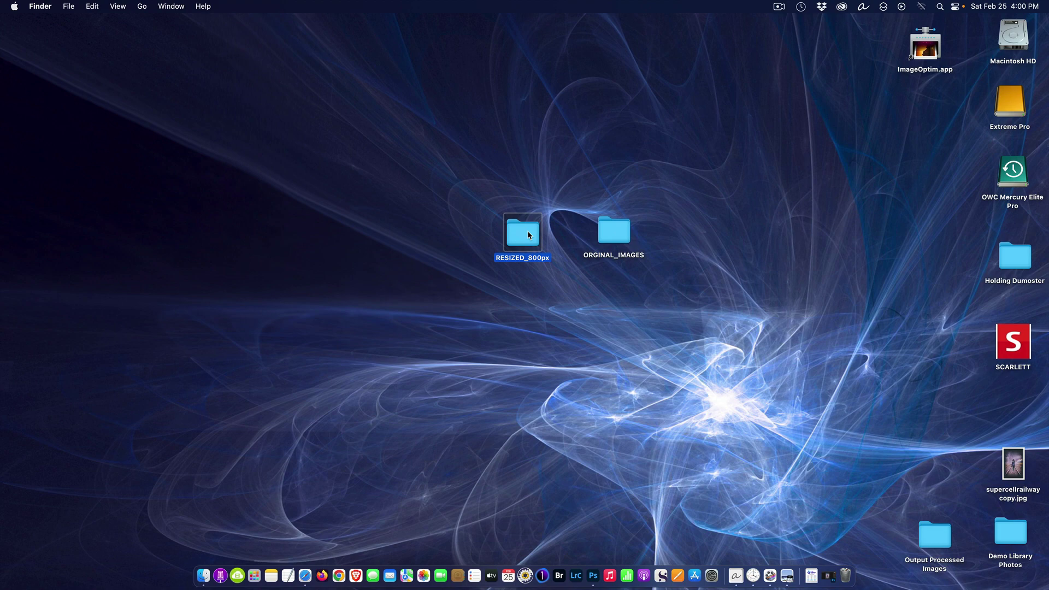
Switch to Photoshop and start the Image Processor script with the desktop folder ORGINAL_IMAGES as the source
left_click(827, 559)
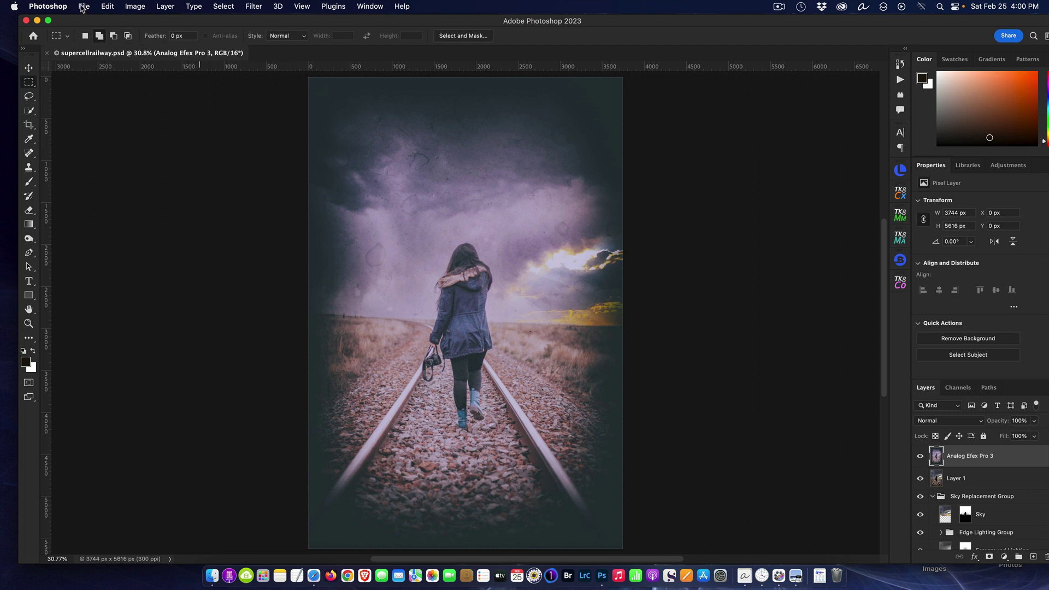
left_click(82, 7)
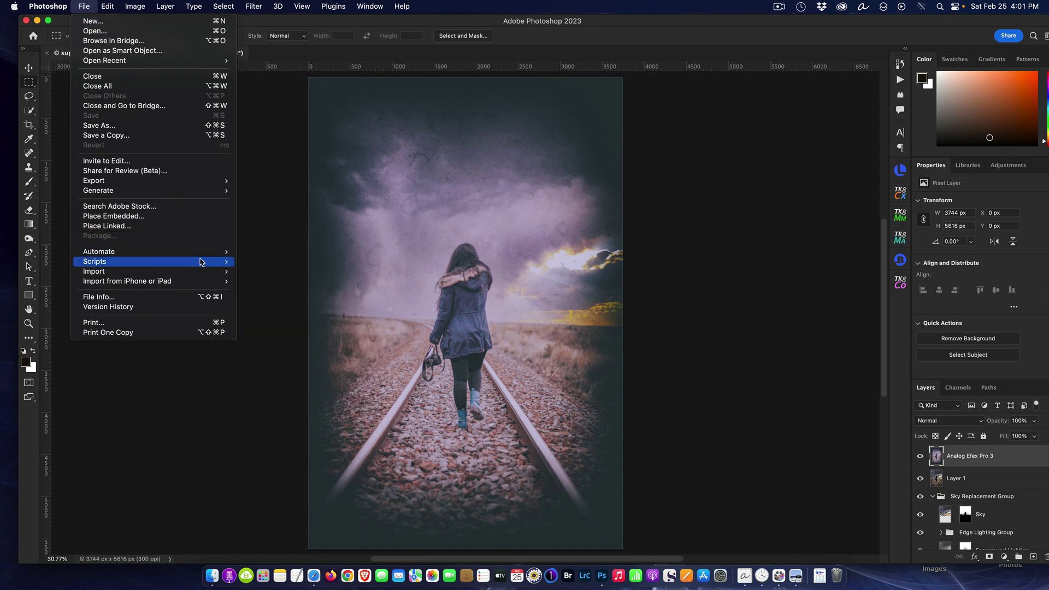
mouse_move(201, 263)
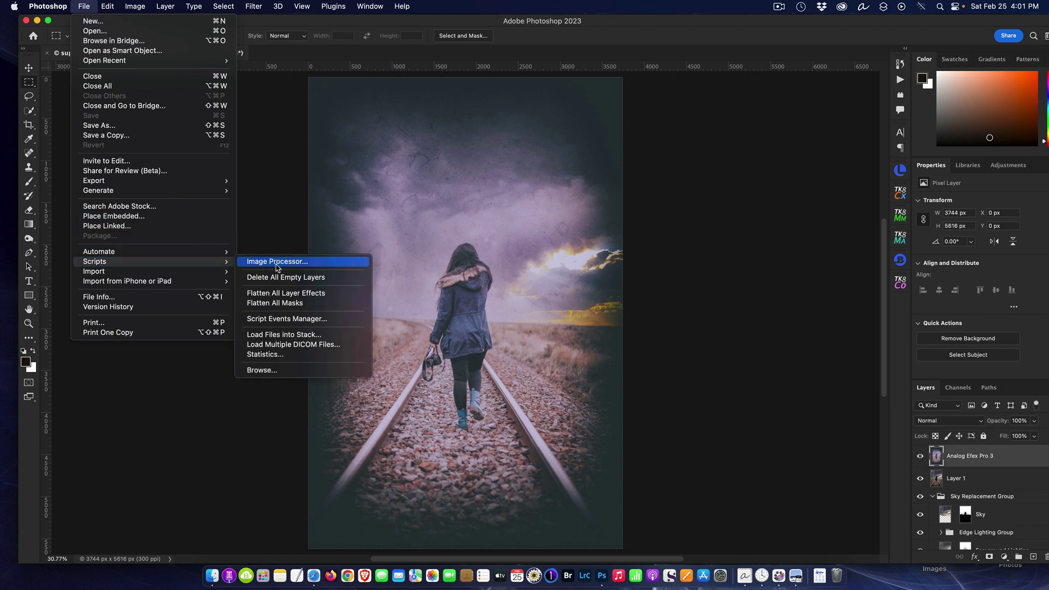
left_click(277, 264)
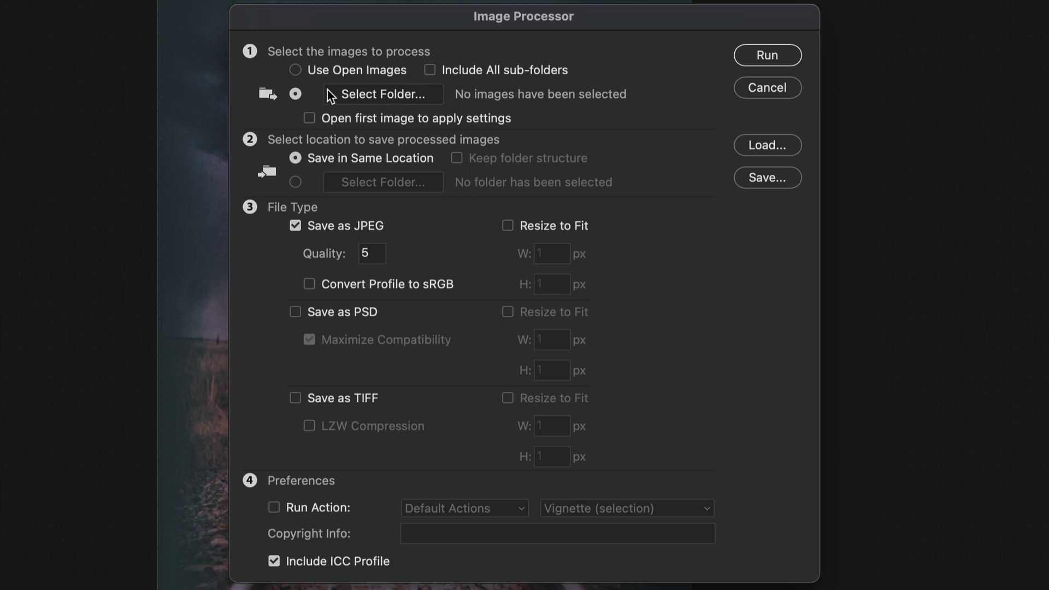
left_click(380, 94)
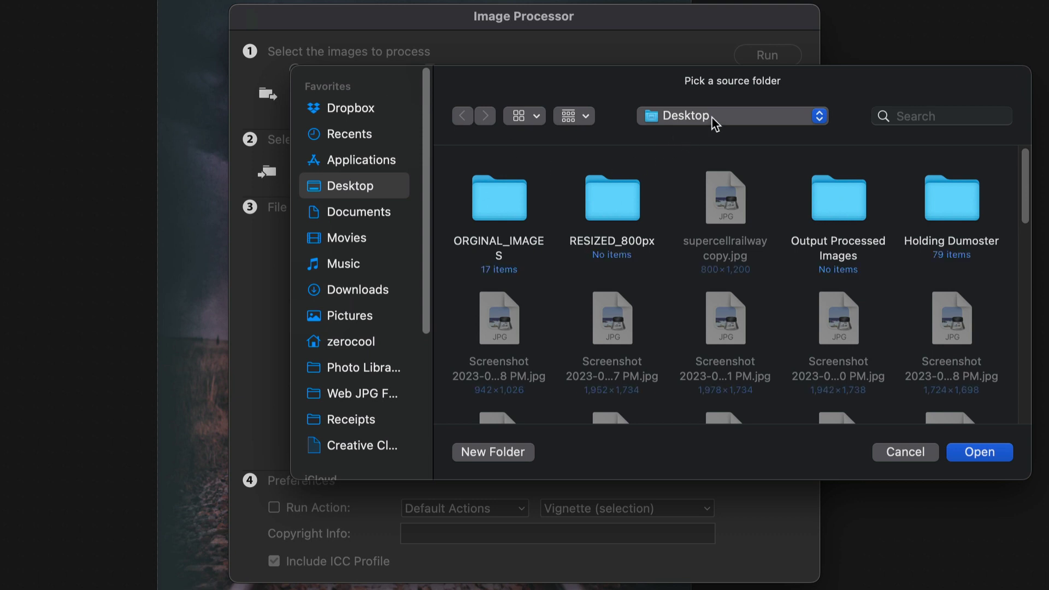
left_click(502, 209)
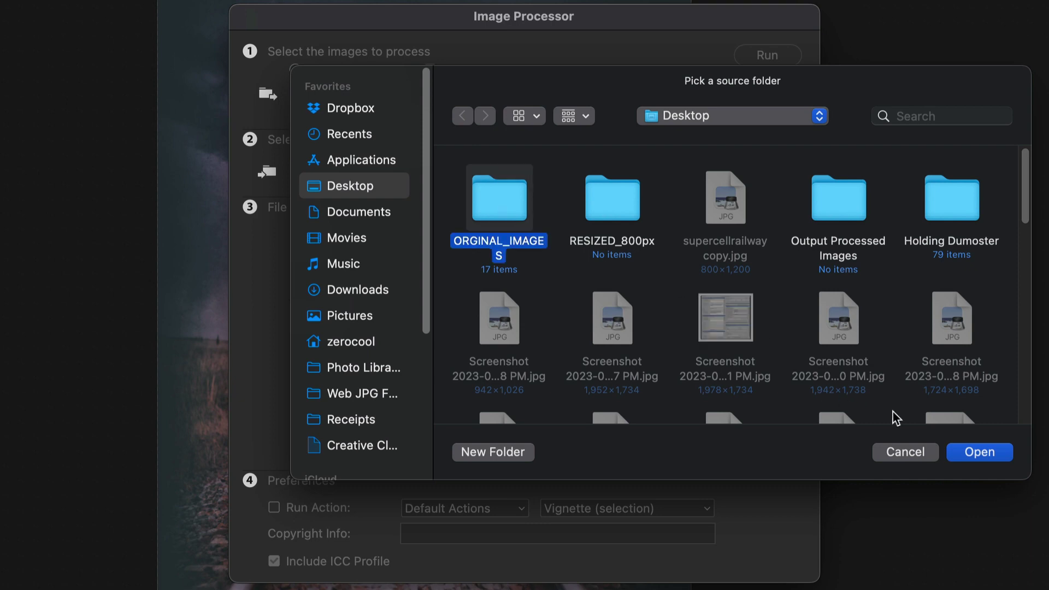
left_click(975, 453)
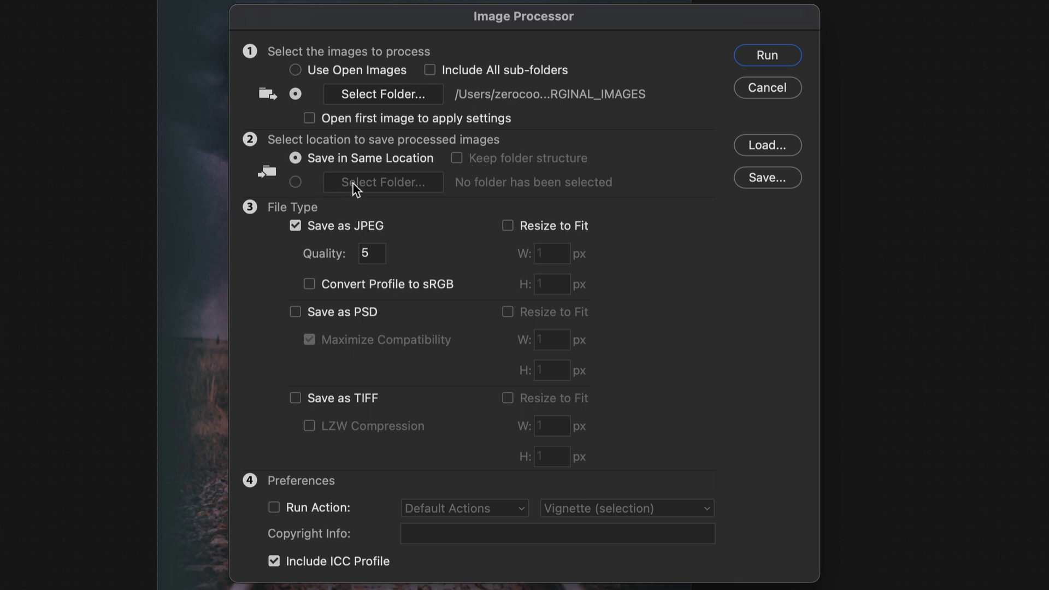
Set the desktop folder RESIZED_800px as the save location for the processed images
left_click(296, 183)
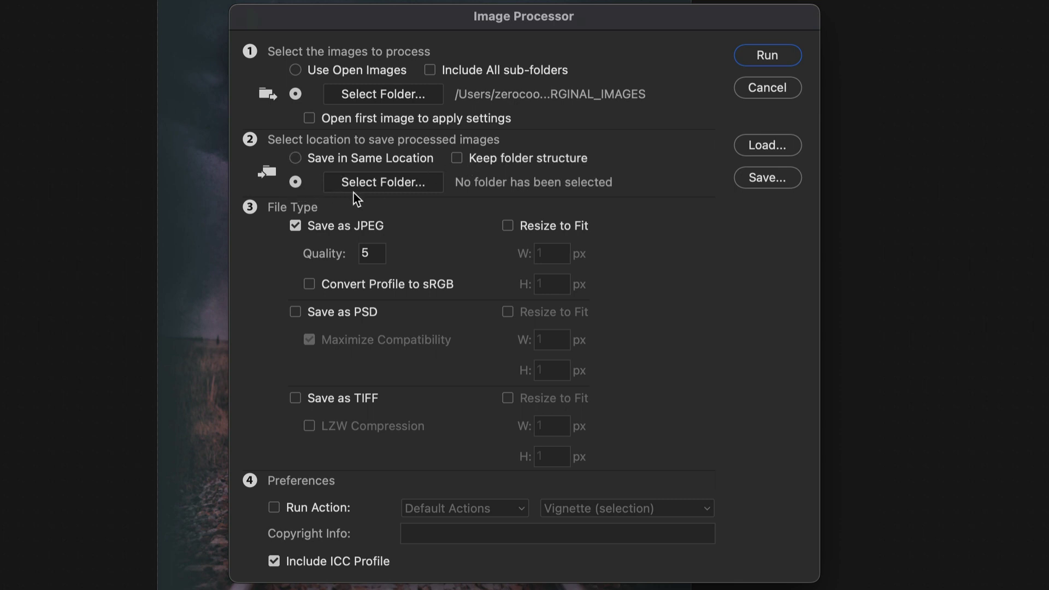
left_click(411, 183)
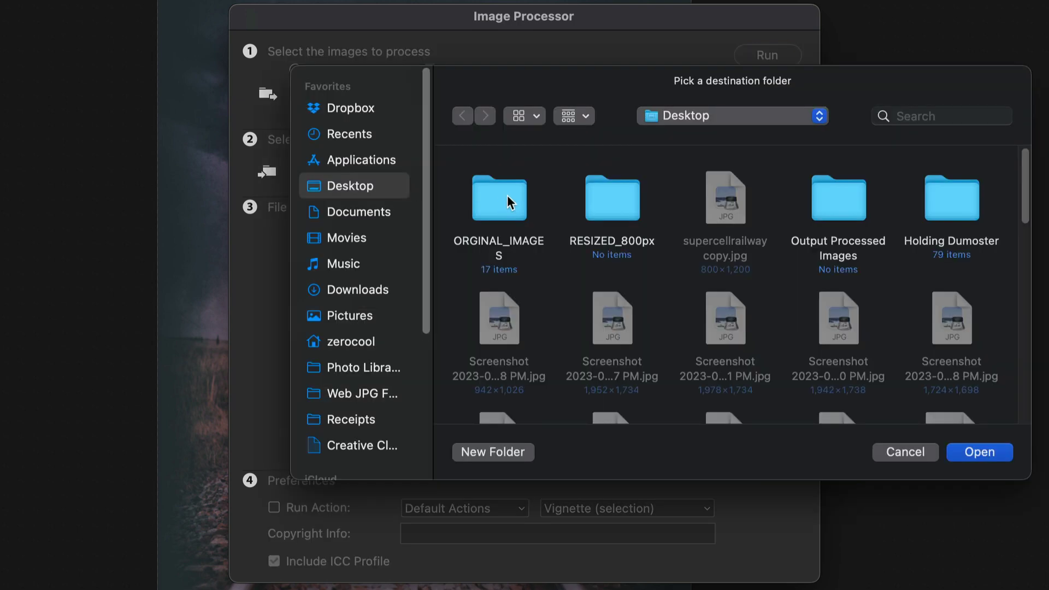
left_click(616, 202)
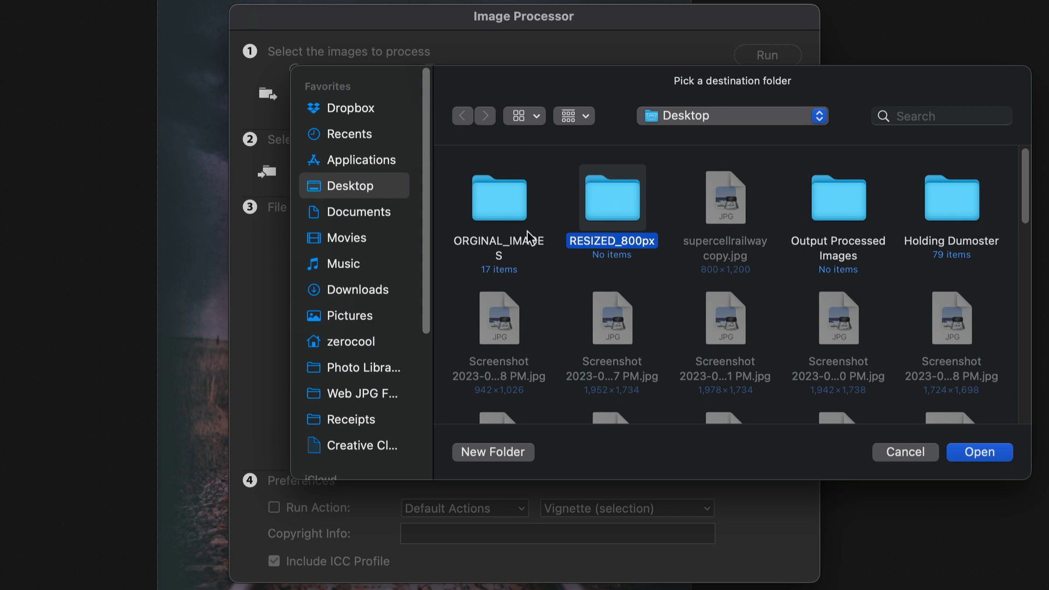
left_click(992, 449)
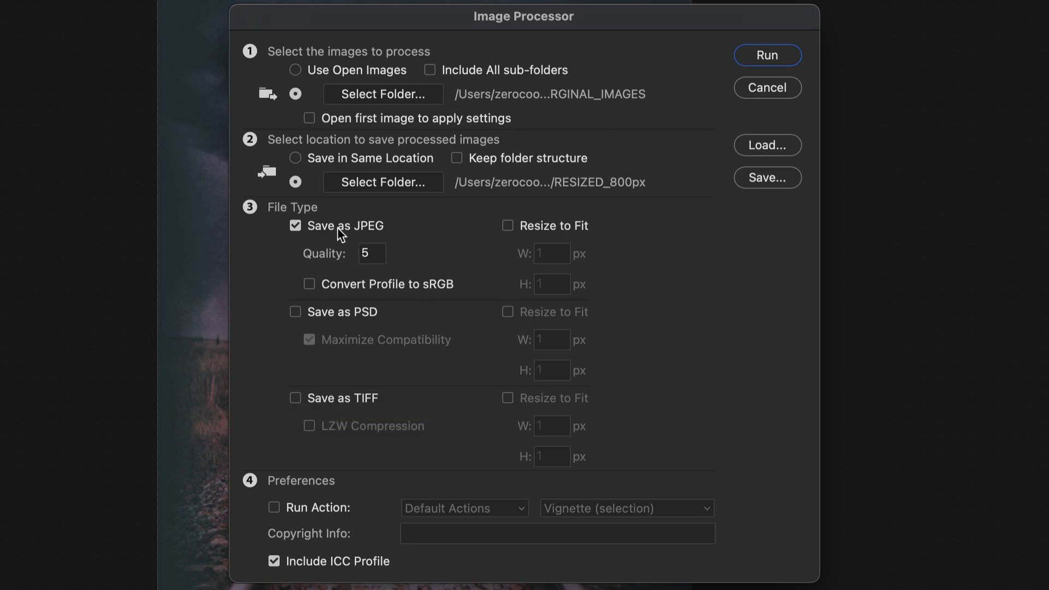
Run the Image Processor with JPEG quality 7 and Resize to Fit at 800 px width and 800 px height
double_click(372, 251)
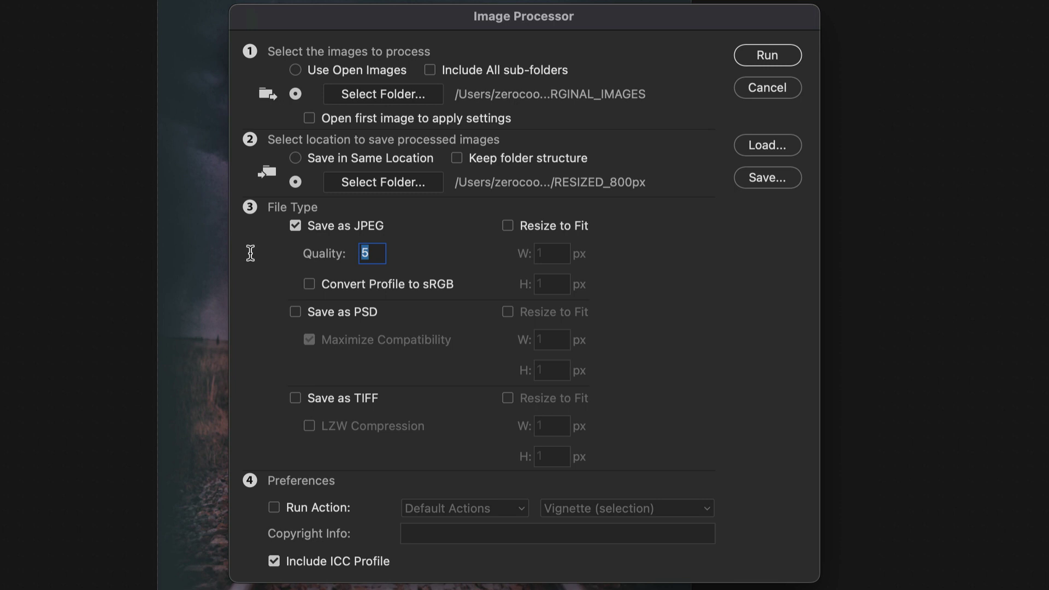
type("7")
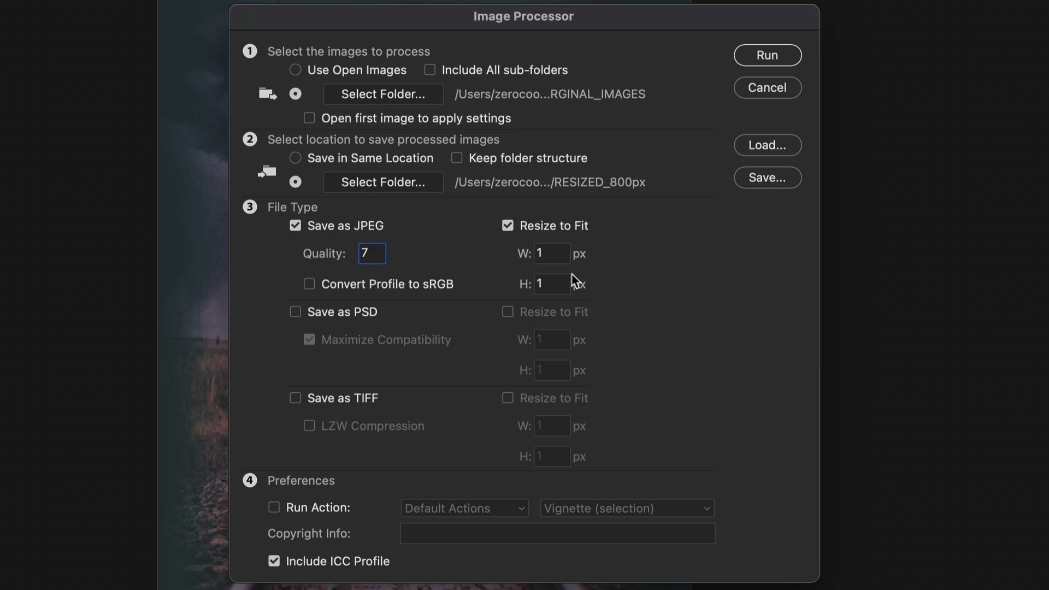
left_click(549, 253)
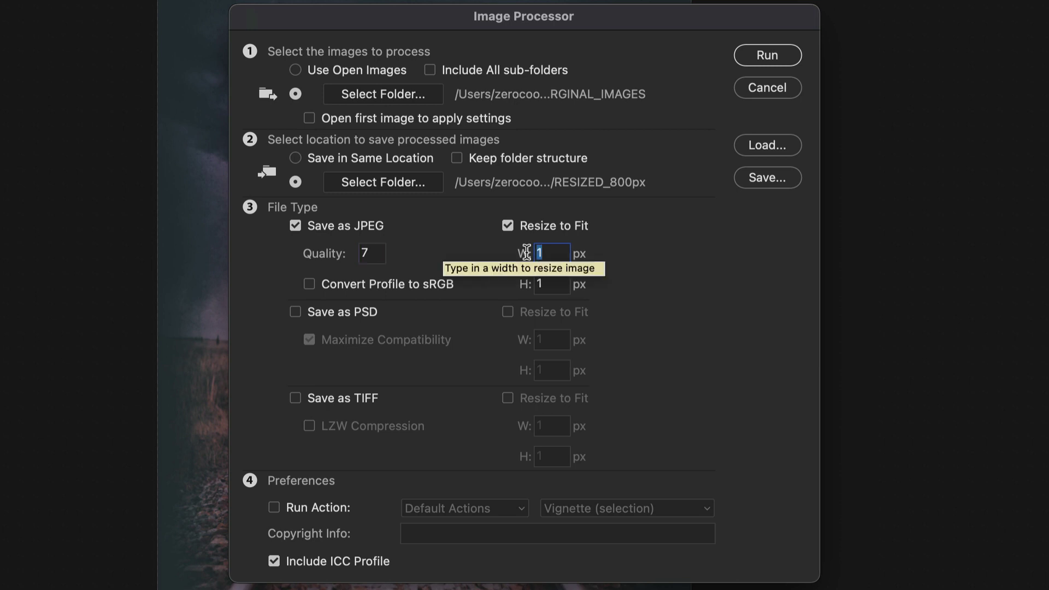
type("800")
left_click(541, 282)
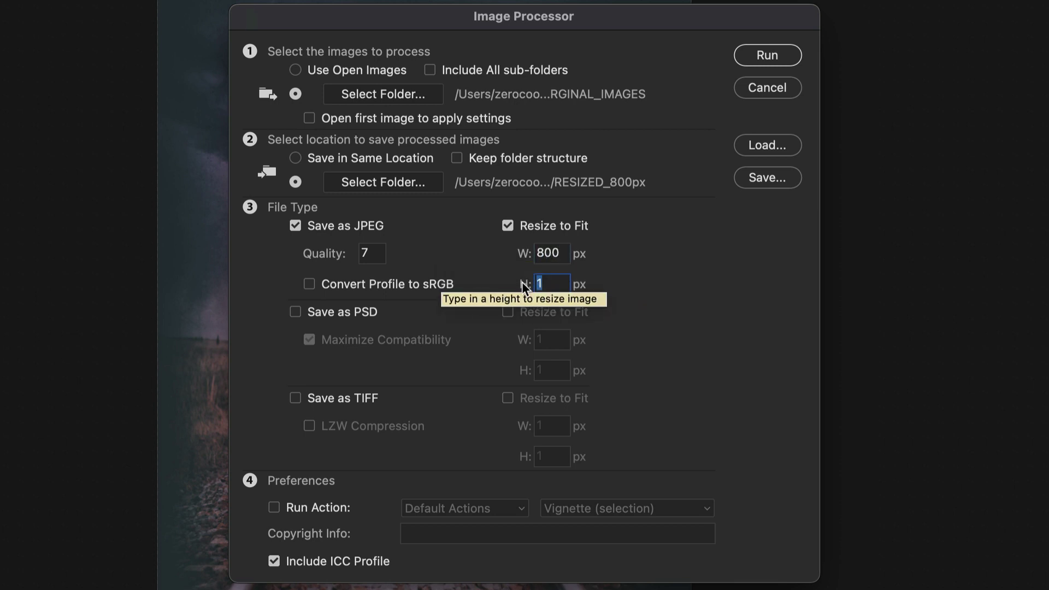
type("800")
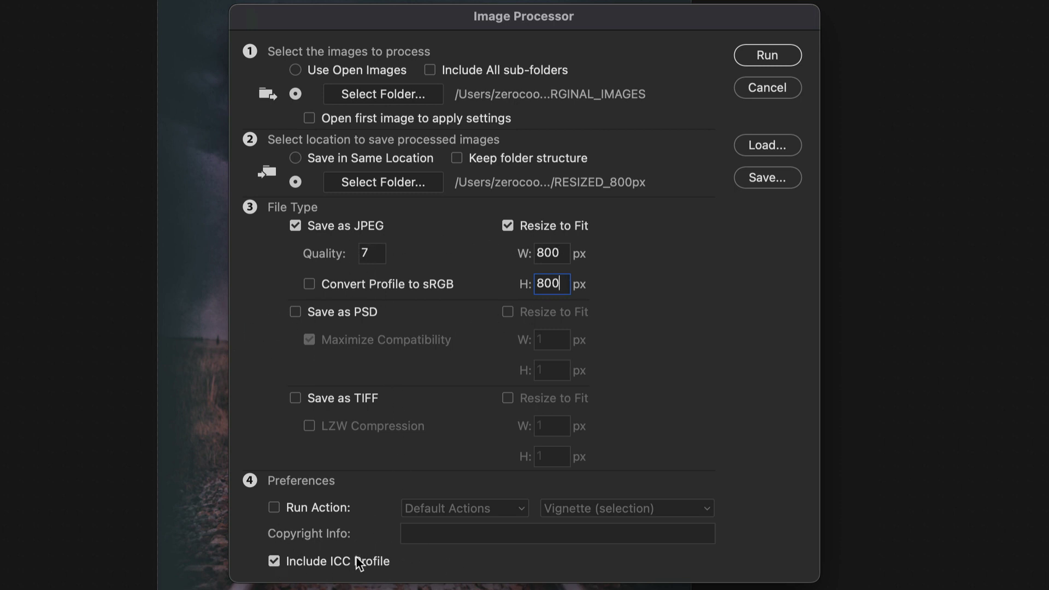
left_click(767, 54)
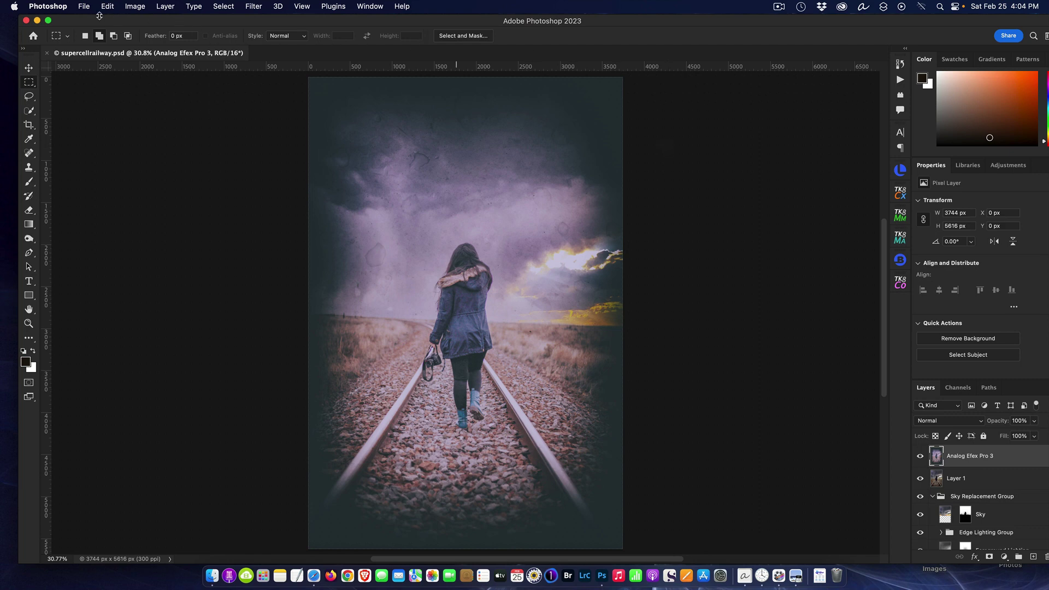
Switch to the desktop, expand the JPEG subfolder in RESIZED_800px and take a quick look at LHE-0054.jpg
left_click(37, 21)
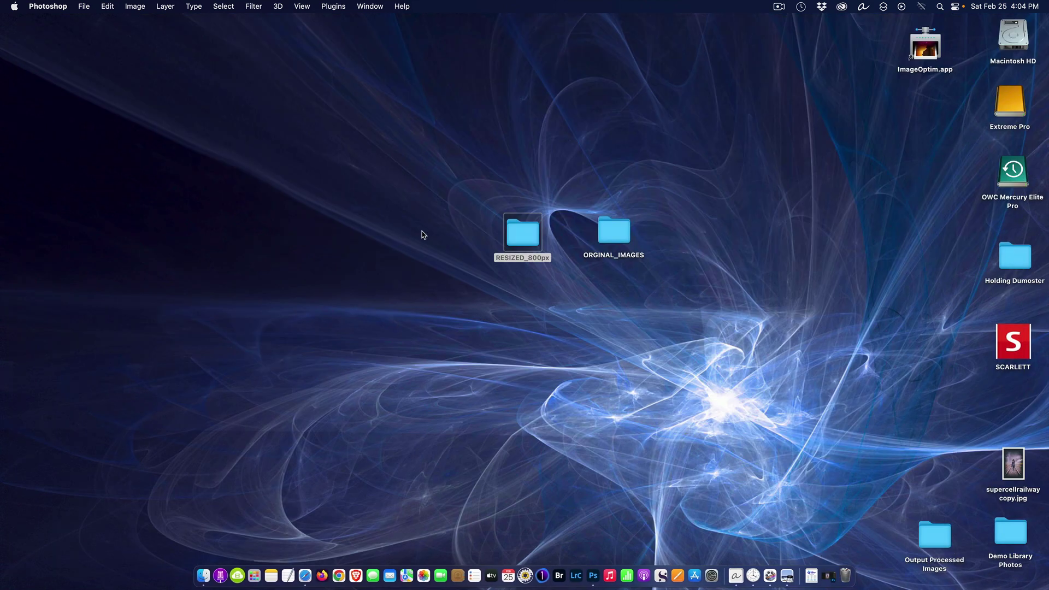
double_click(520, 236)
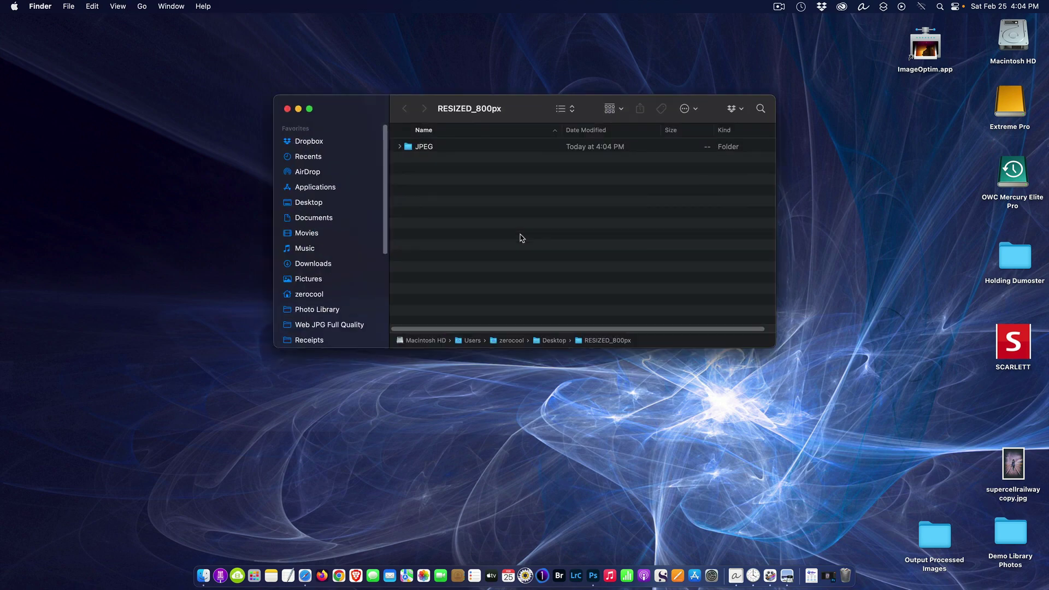
left_click(400, 147)
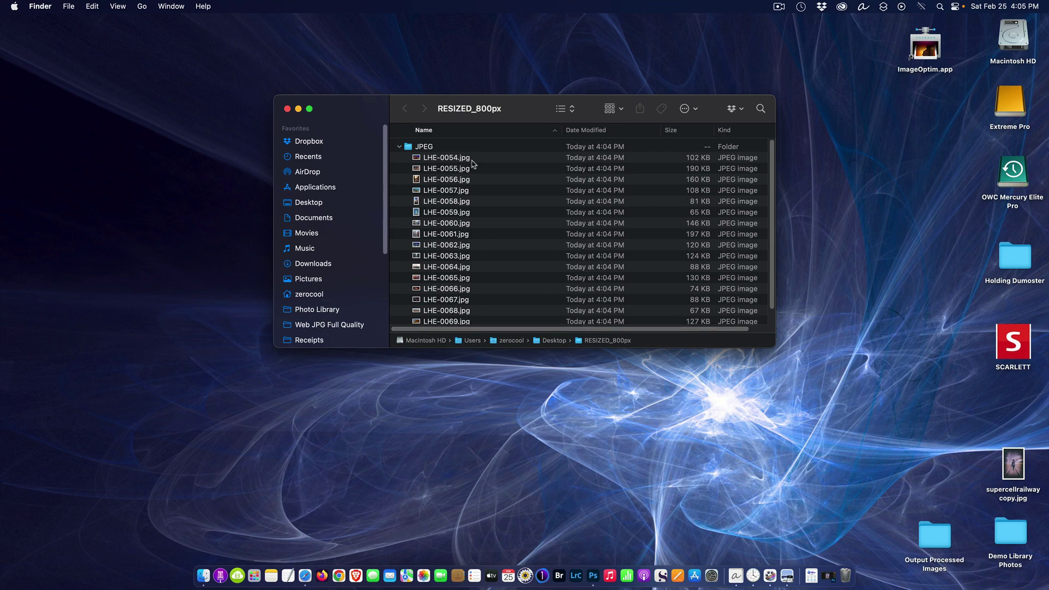
left_click(453, 156)
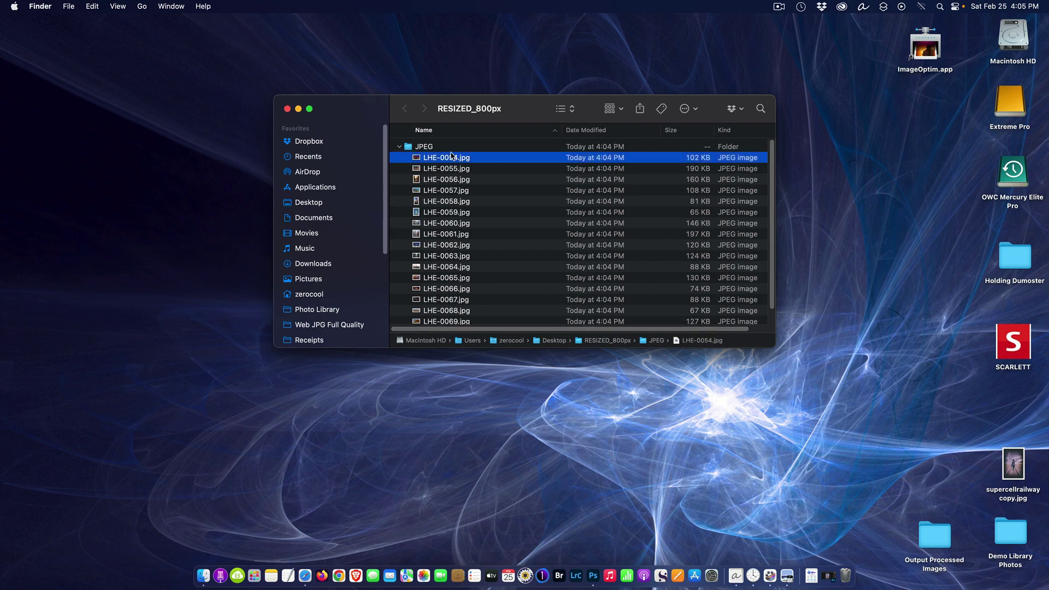
key("space")
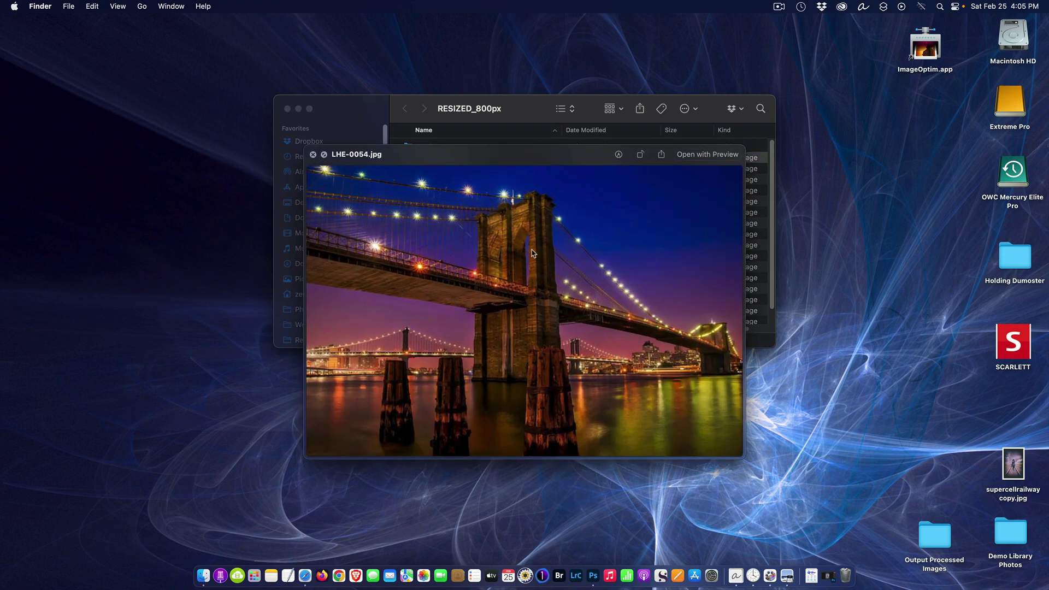
key("space")
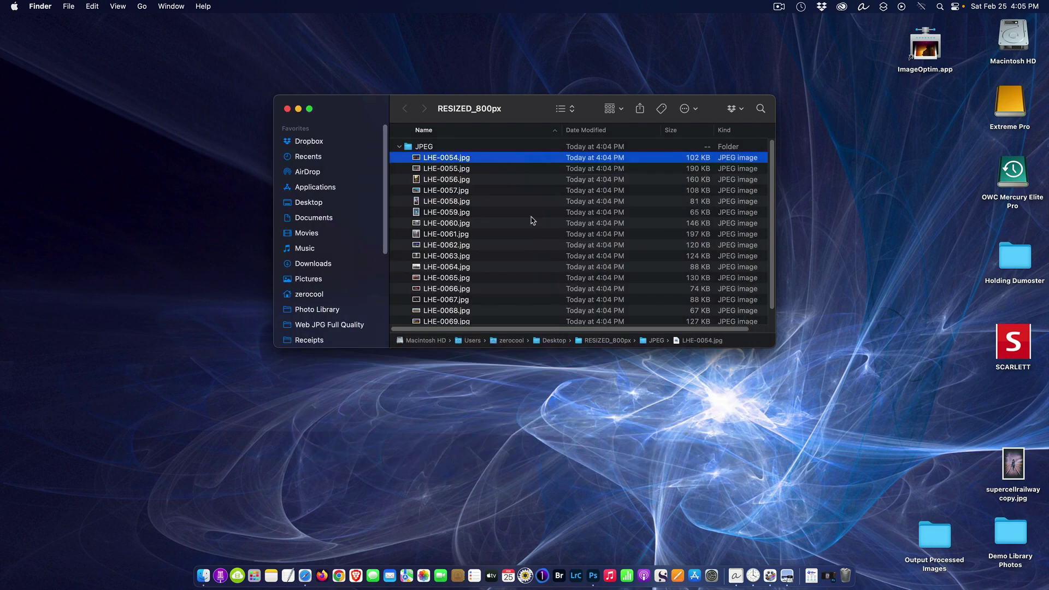
Open the resized LHE-0054.jpg in Preview and inspect its general image information for the pixel dimensions
double_click(467, 160)
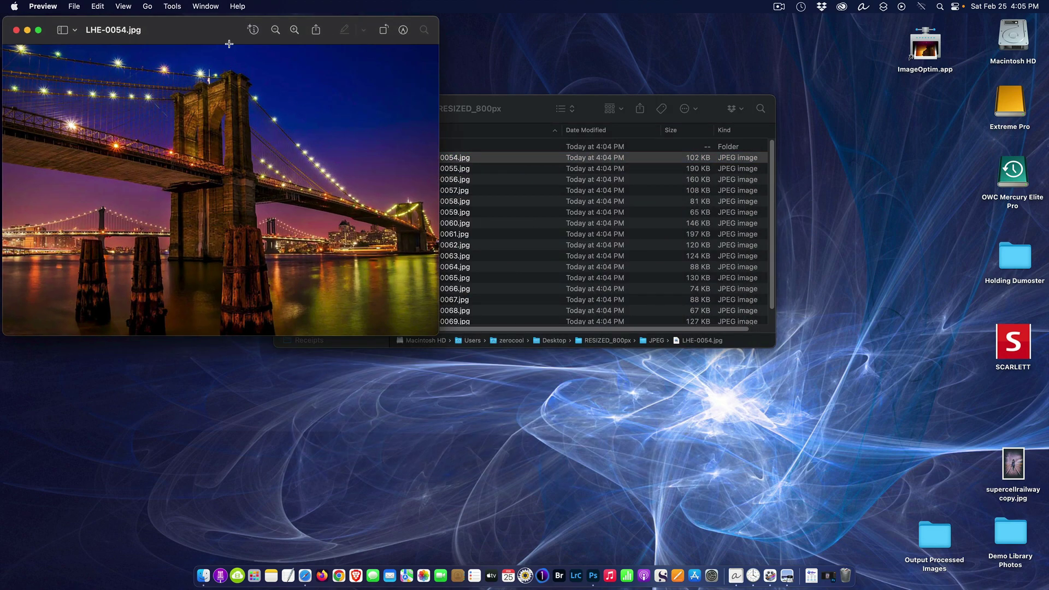
left_click_drag(238, 44, 640, 178)
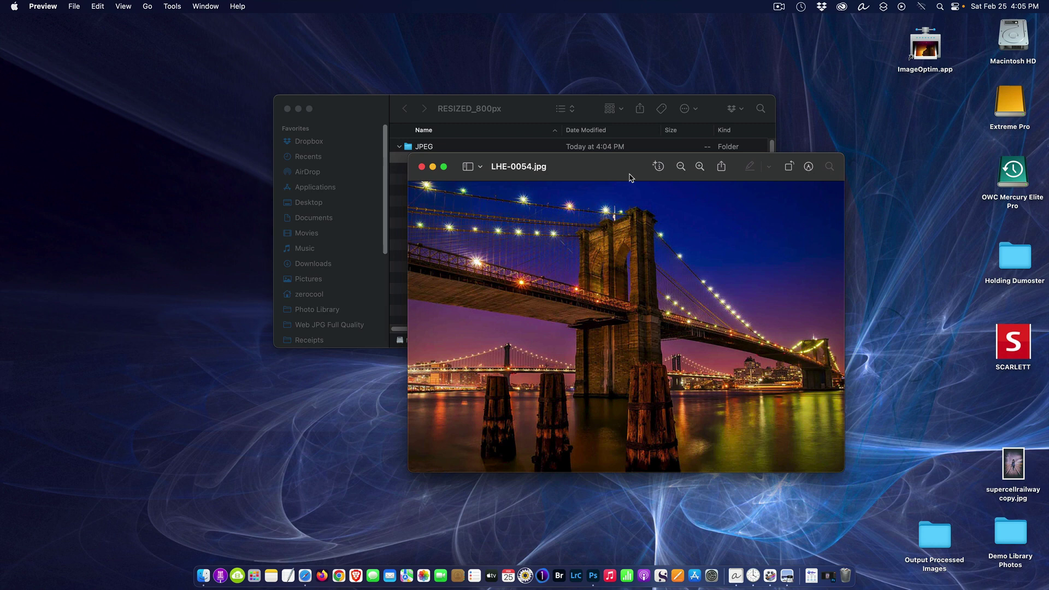
left_click(659, 167)
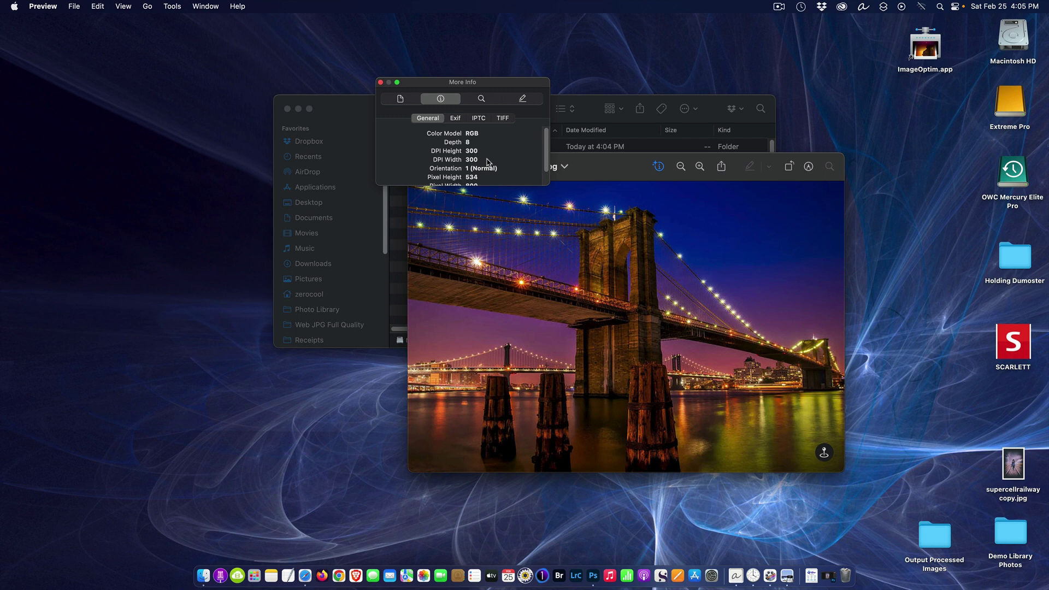
Read the pixel height and width in the general information of LHE-0054.jpg and close both the information window and the image
scroll(488, 164, "down", 2)
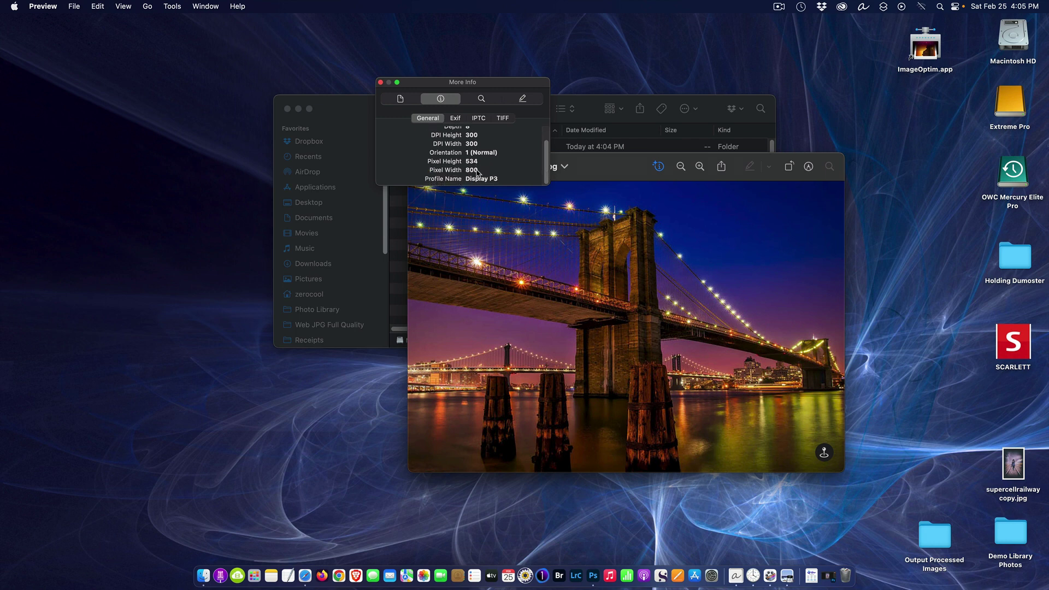
left_click(381, 82)
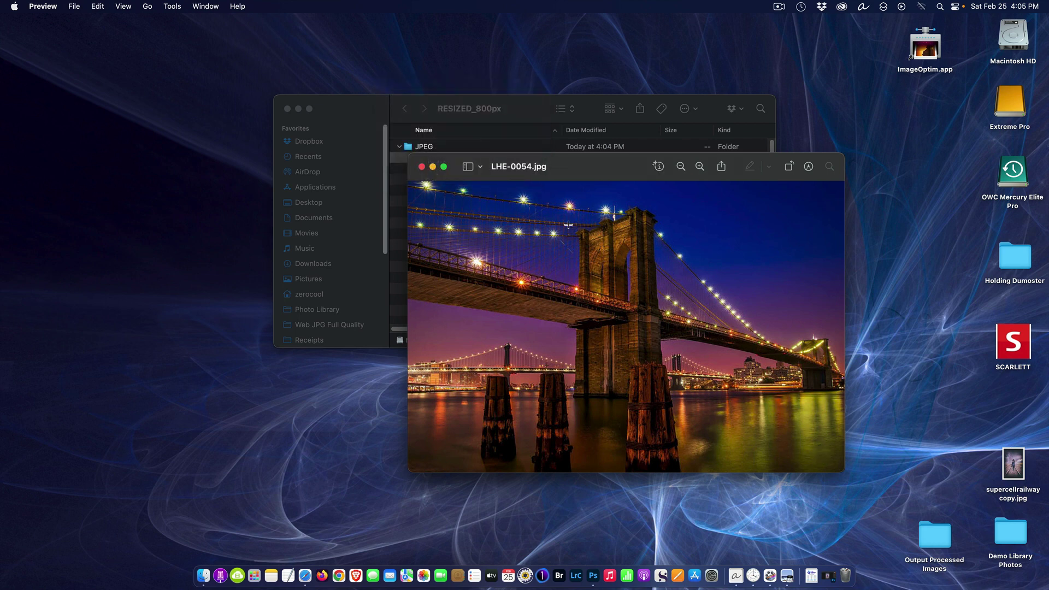
left_click(421, 167)
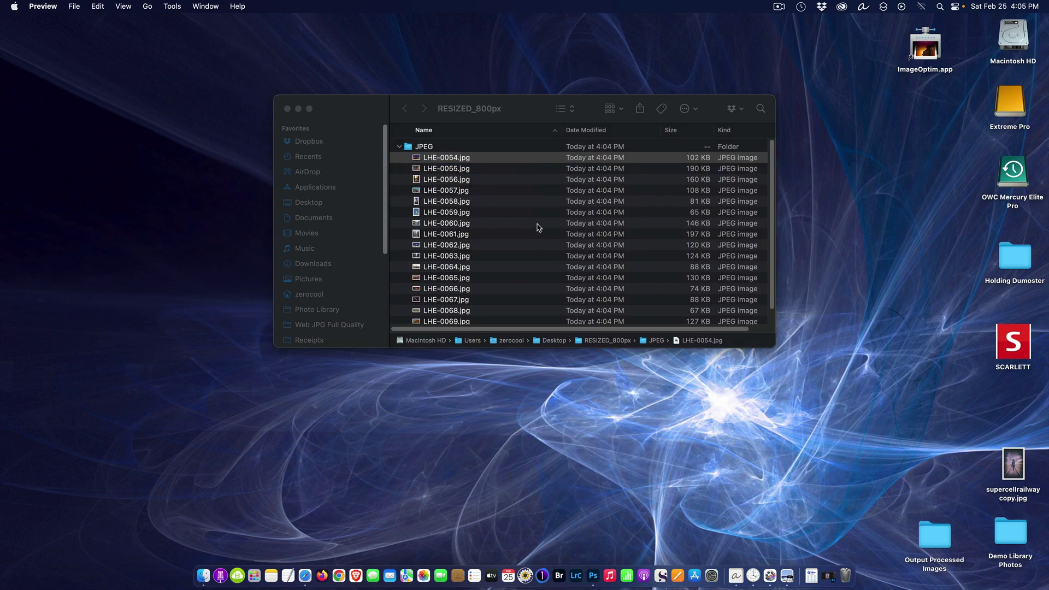
Look through the resized files in RESIZED_800px, move that window aside and open the desktop folder ORGINAL_IMAGES
scroll(539, 233, "down", 5)
scroll(685, 238, "up", 2)
left_click_drag(532, 108, 336, 84)
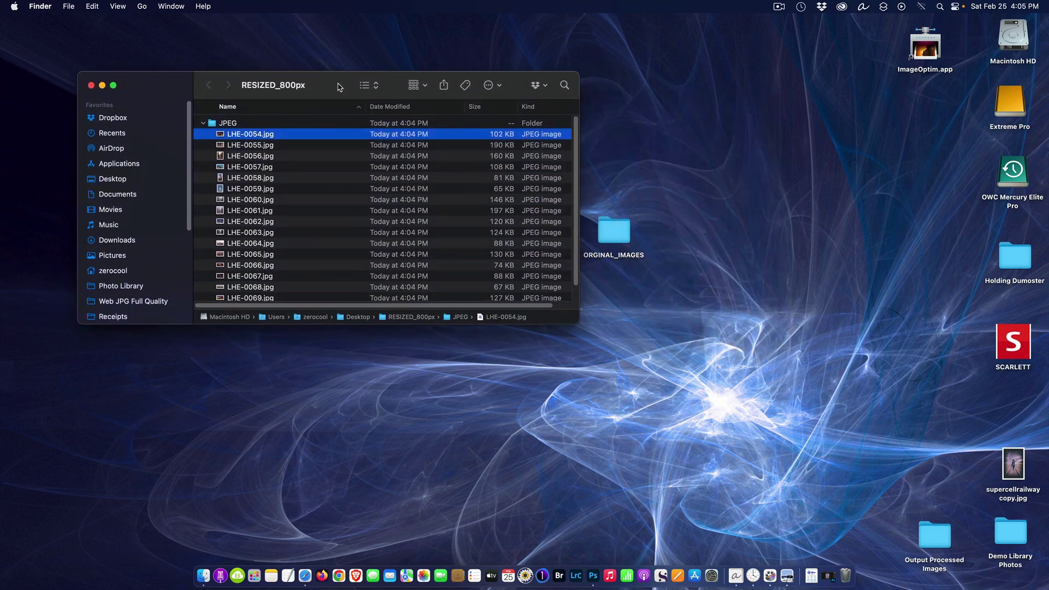
left_click(609, 230)
double_click(609, 231)
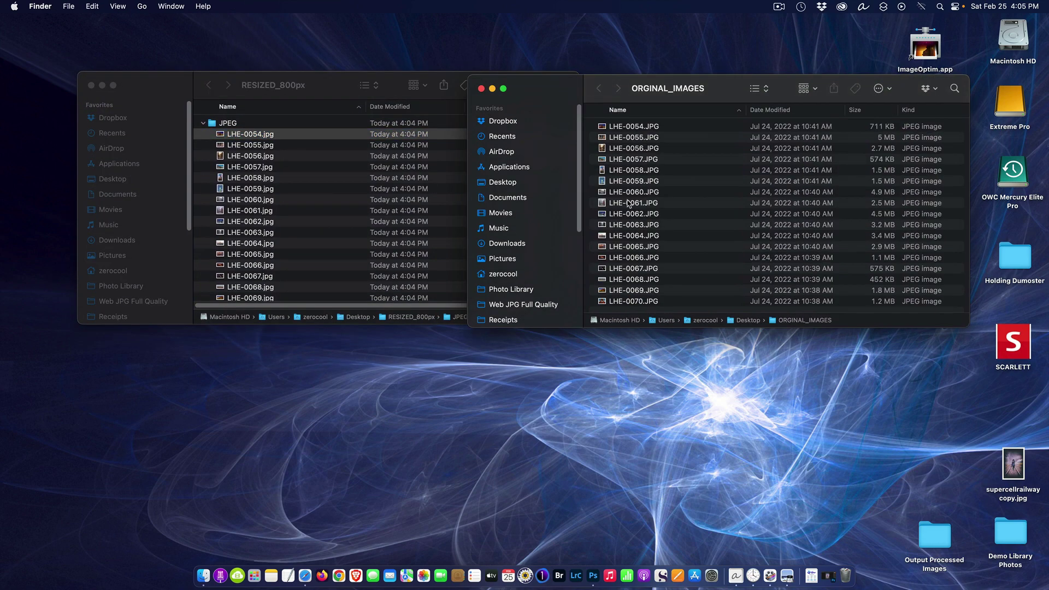
Compare the file size of LHE-0054 in ORGINAL_IMAGES and RESIZED_800px with both windows in view, and switch back to Photoshop
left_click_drag(721, 97, 671, 172)
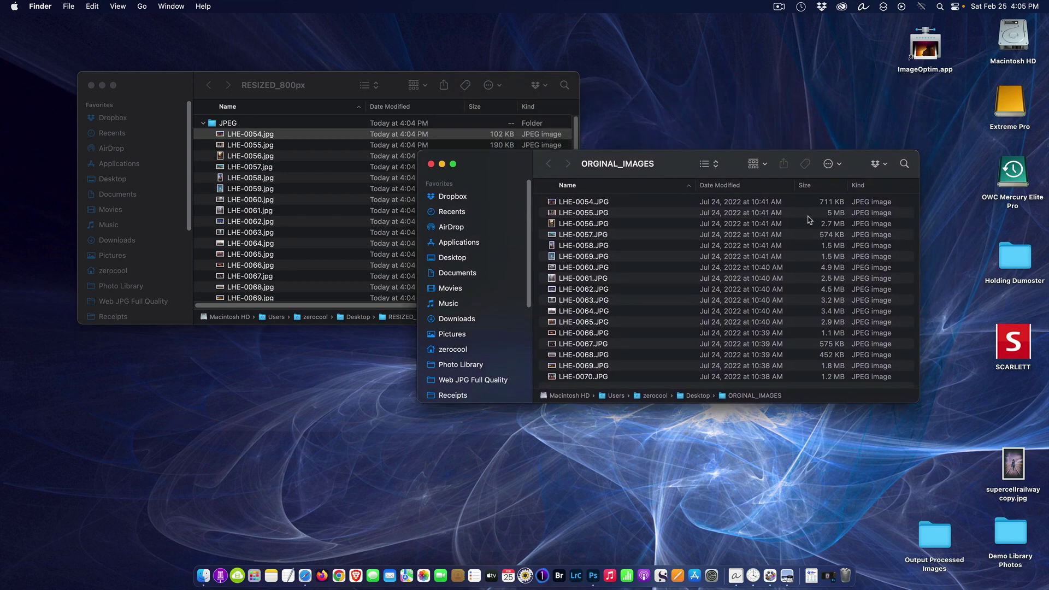
left_click(833, 204)
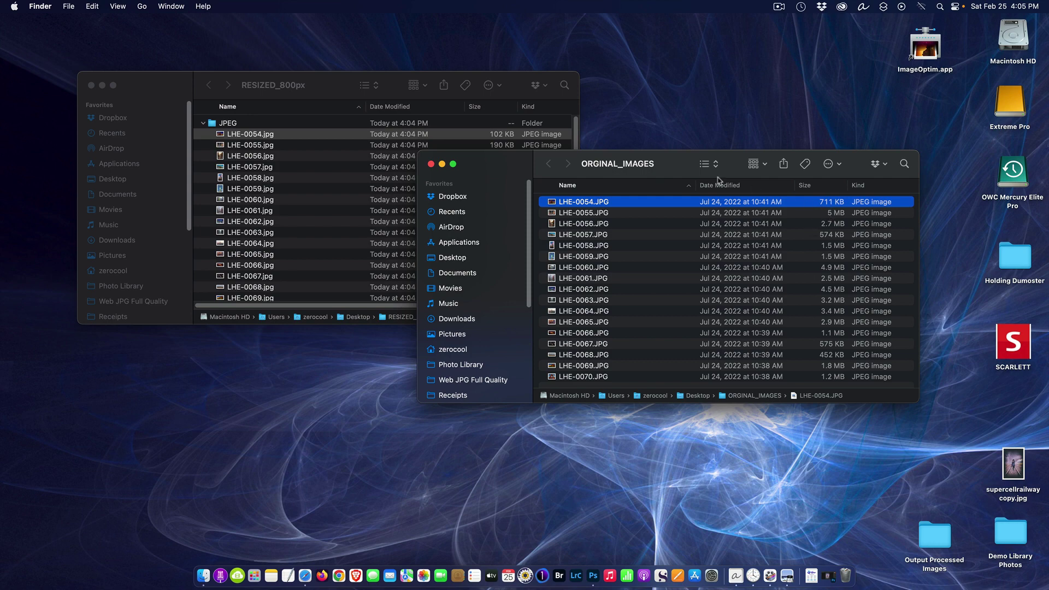
left_click(425, 139)
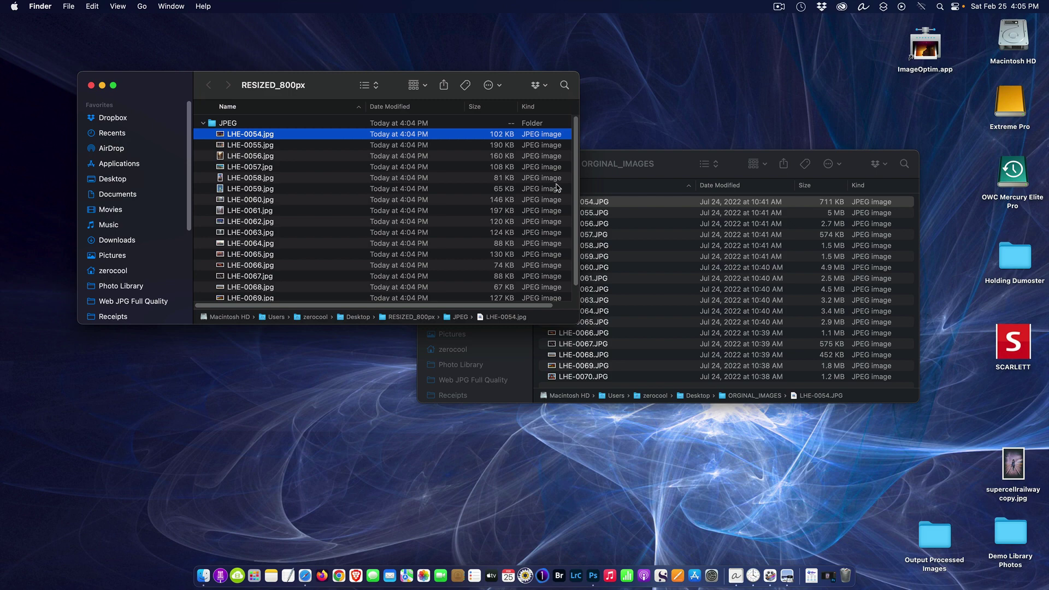
left_click_drag(521, 78, 648, 80)
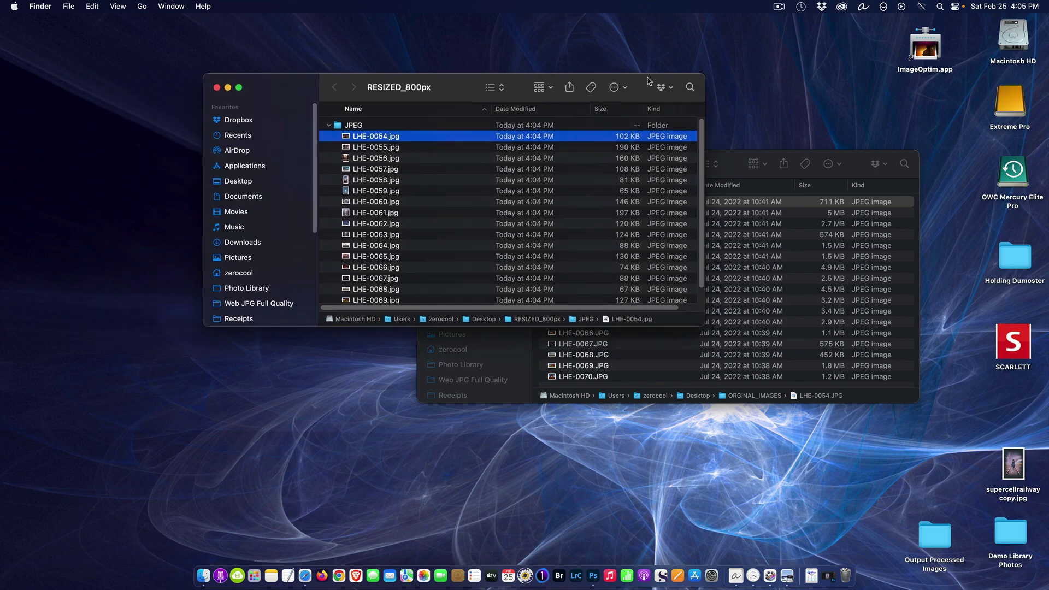
left_click(825, 572)
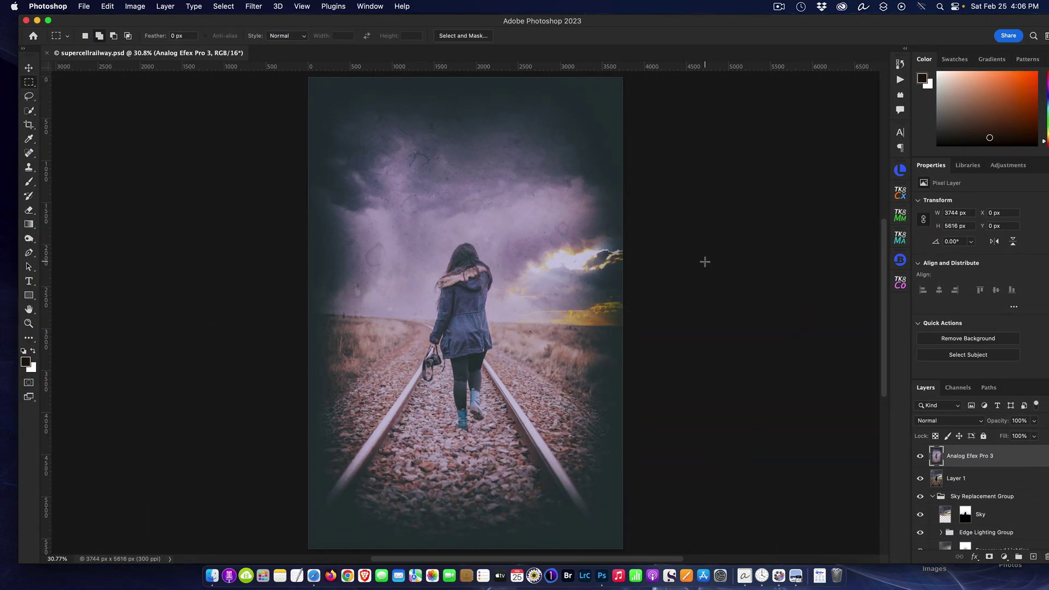